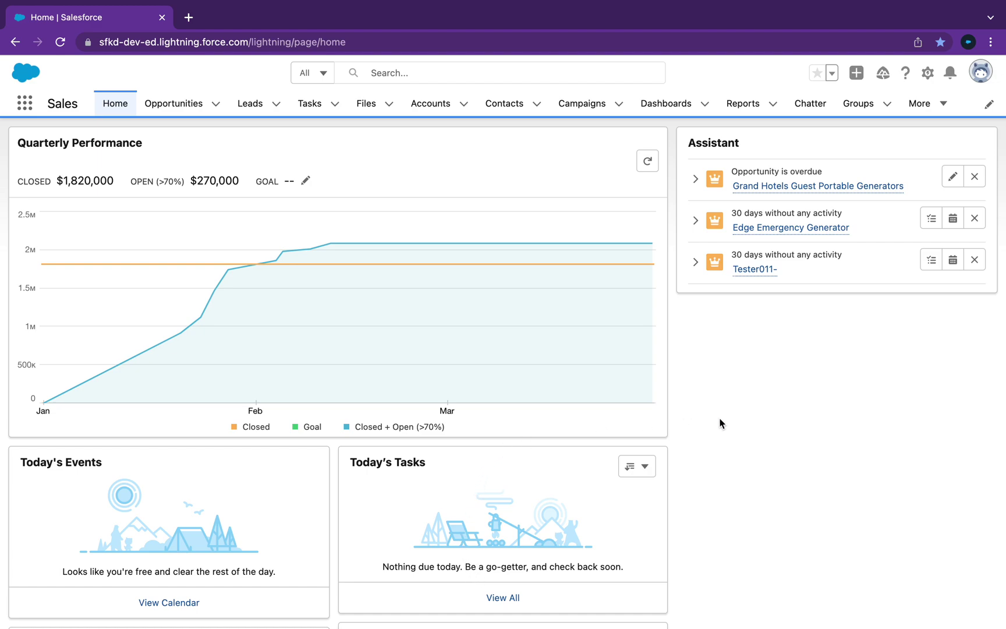
Open the Accounts tab to list all 15 accounts in the All Accounts view.
{"action": "left_click", "coordinate": [431, 104]}
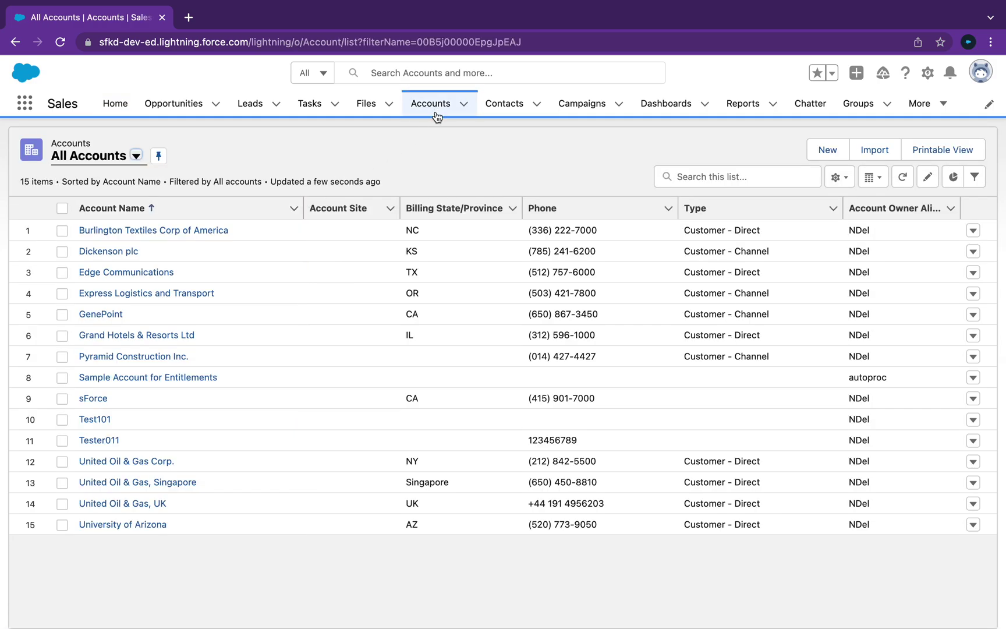
Open the Burlington Textiles Corp of America account and show its Chatter feed.
{"action": "left_click", "coordinate": [170, 231]}
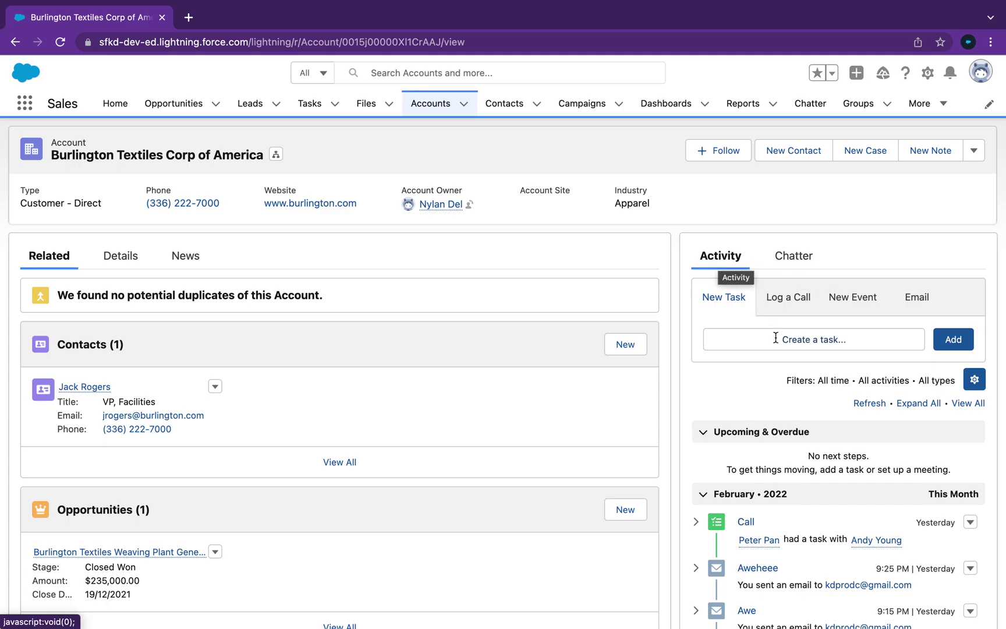
{"action": "scroll", "coordinate": [775, 340], "scroll_direction": "down", "scroll_amount": 3}
{"action": "scroll", "coordinate": [775, 341], "scroll_direction": "up", "scroll_amount": 3}
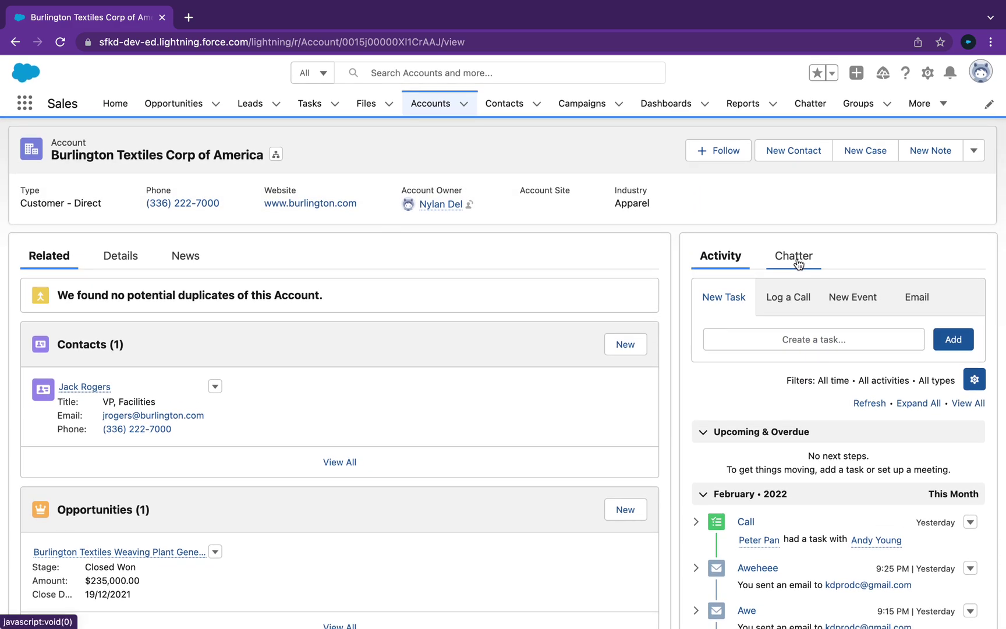
{"action": "left_click", "coordinate": [801, 262]}
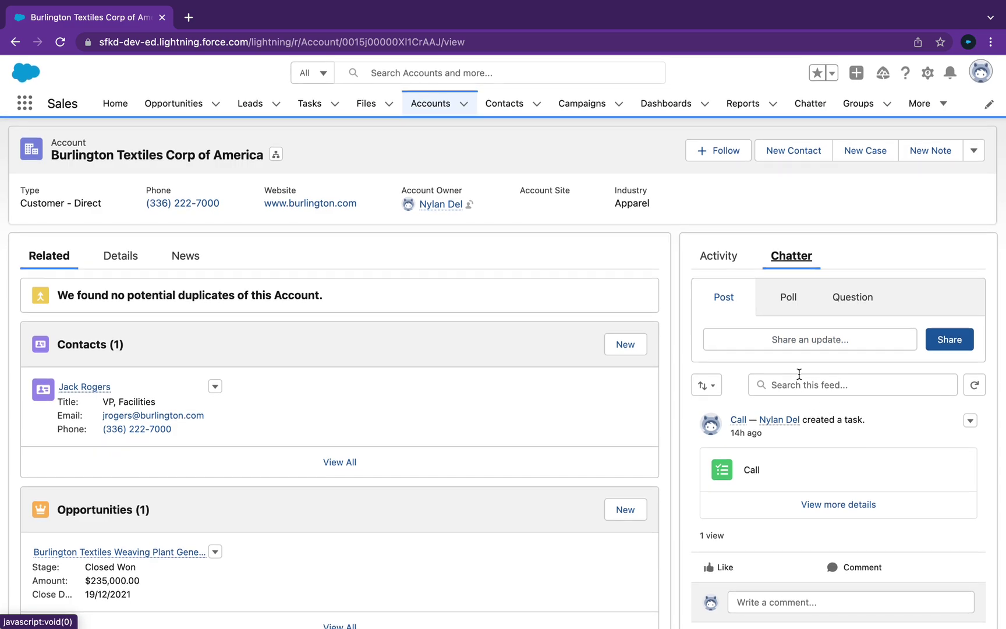
Write a 'Hi there!' Chatter post on the Burlington Textiles account and share it.
{"action": "left_click", "coordinate": [812, 337]}
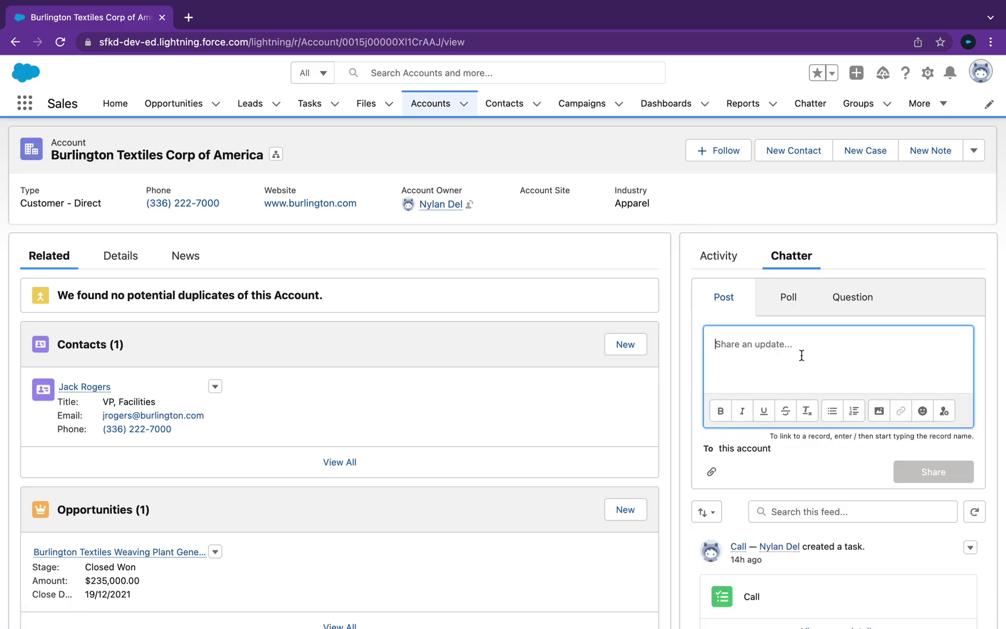
{"action": "type", "text": "Hi "}
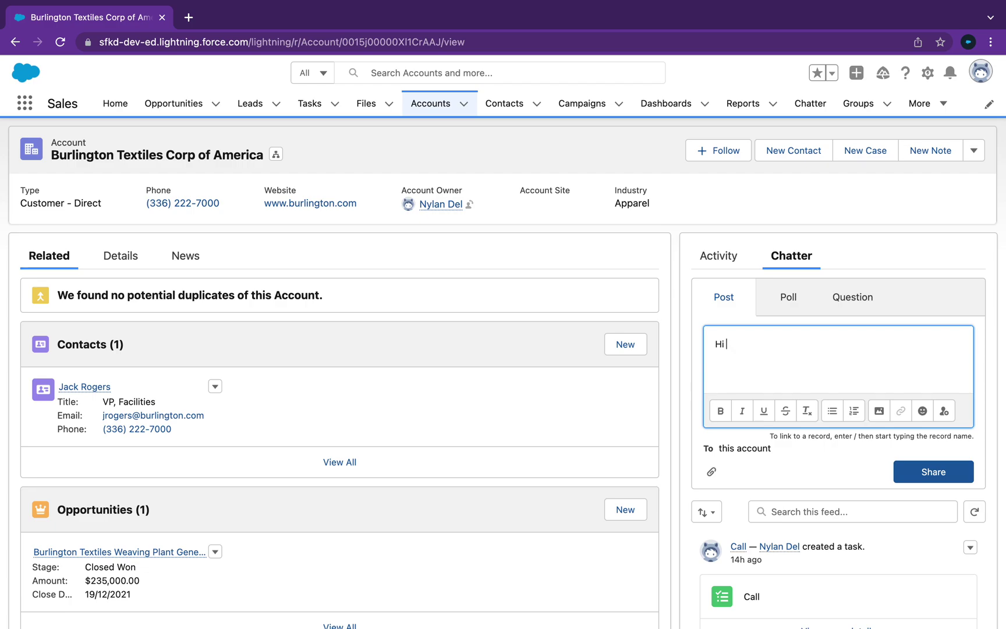
{"action": "type", "text": "there!"}
{"action": "scroll", "coordinate": [826, 466], "scroll_direction": "down", "scroll_amount": 2}
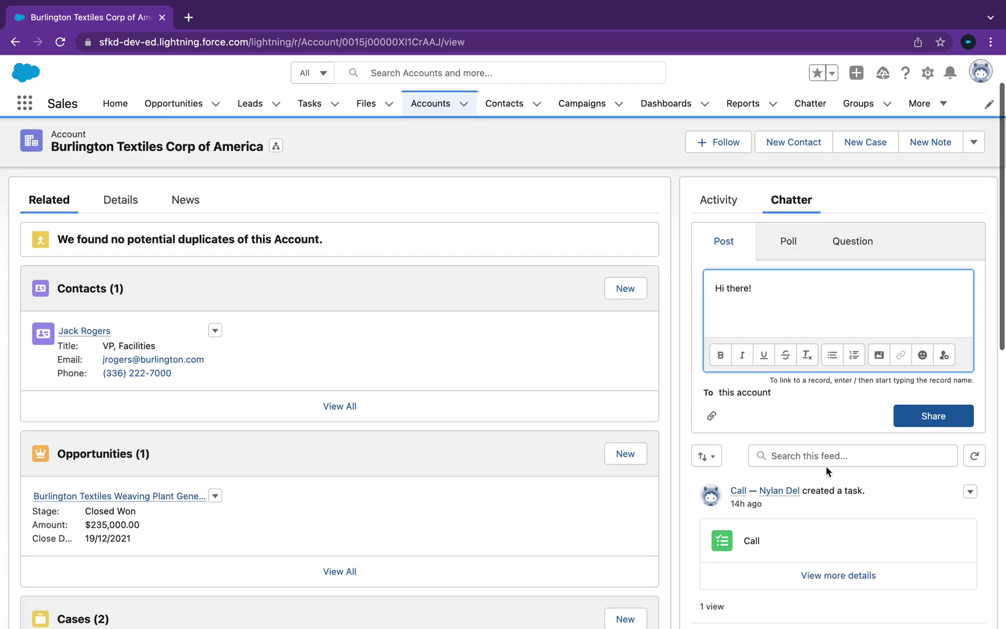
{"action": "left_click", "coordinate": [826, 448]}
{"action": "left_click", "coordinate": [706, 449]}
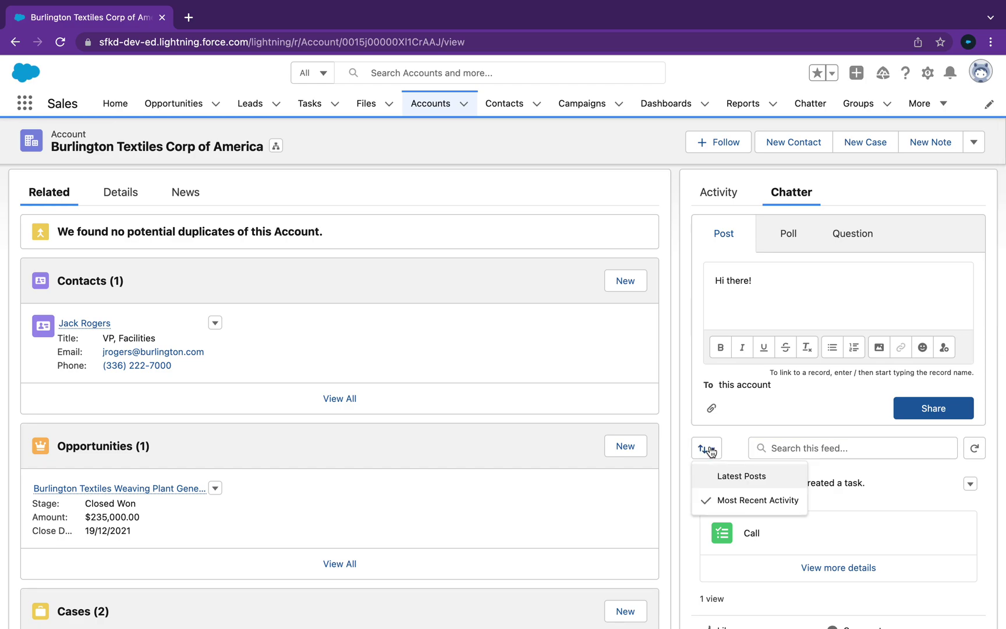
{"action": "left_click", "coordinate": [873, 453]}
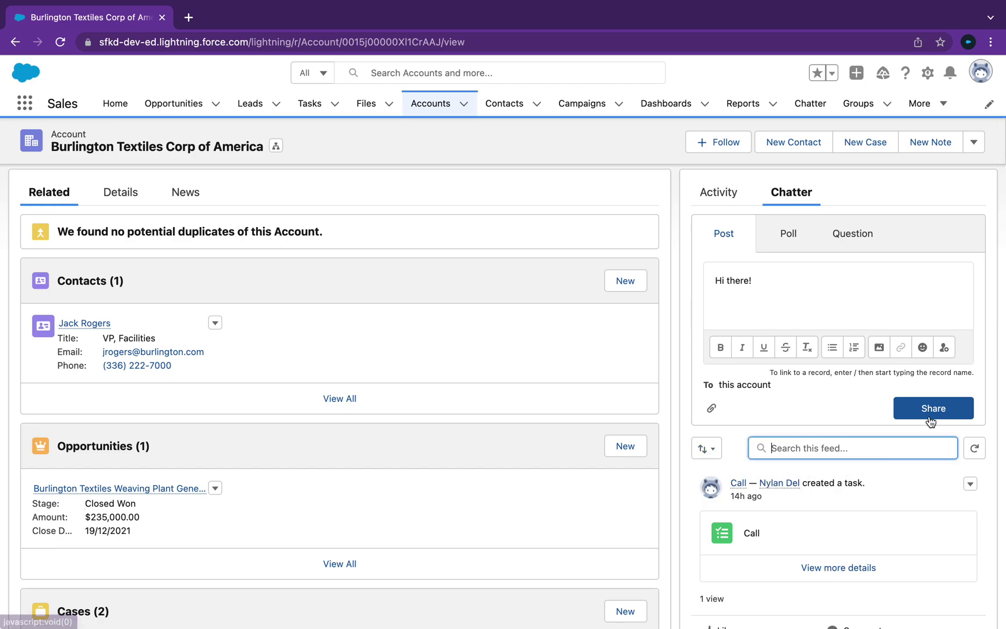
Confirm the 'Hi there!' post sits atop the account feed, then go to Chatter Home.
{"action": "left_click", "coordinate": [933, 412]}
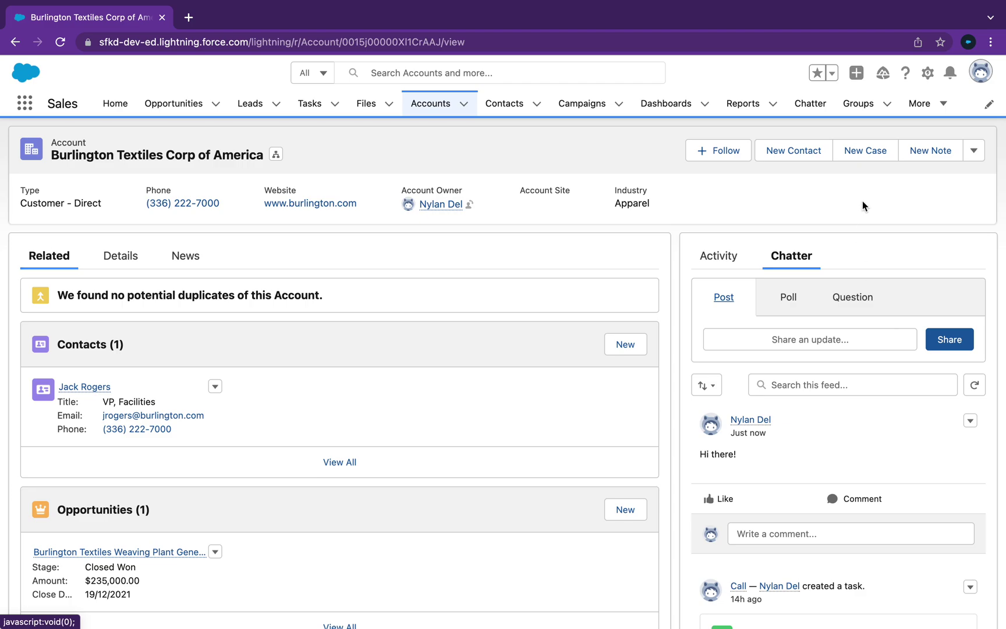
{"action": "scroll", "coordinate": [870, 197], "scroll_direction": "down", "scroll_amount": 10}
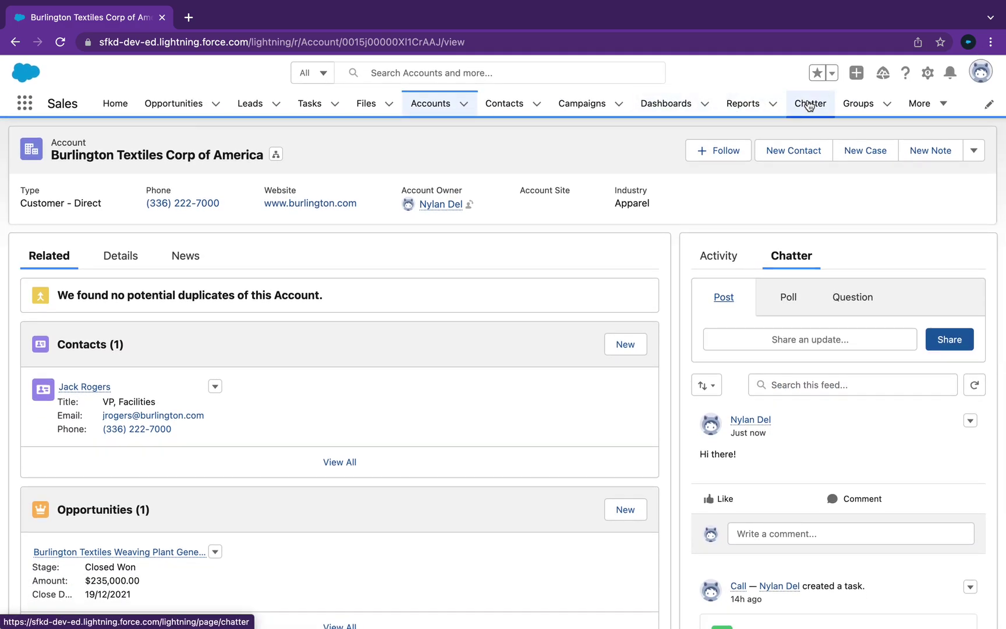
{"action": "left_click", "coordinate": [808, 105]}
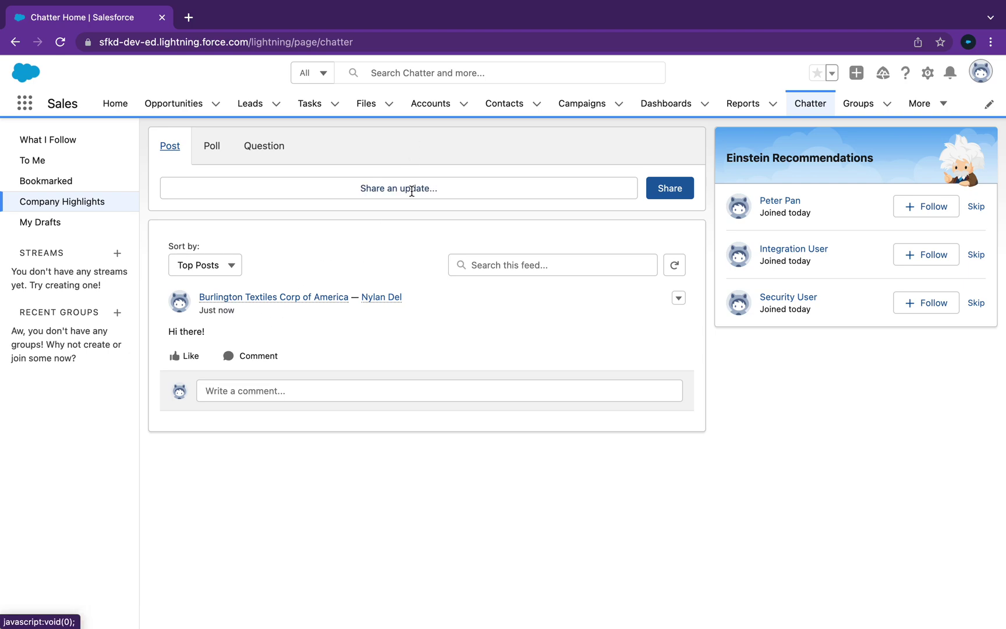
Return from Chatter Home to the All Accounts list.
{"action": "left_click", "coordinate": [437, 114]}
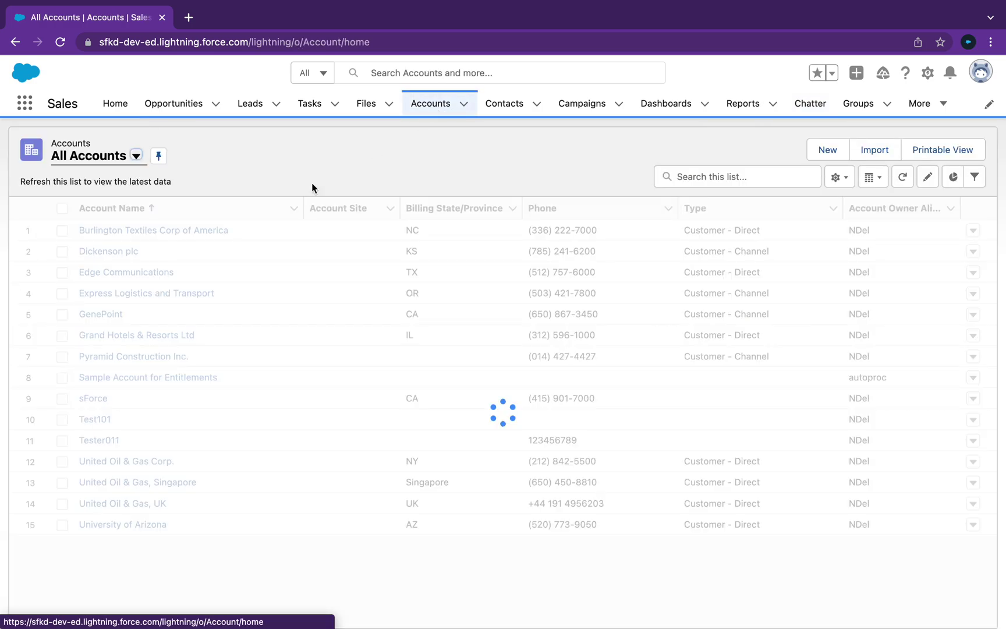
Reopen Burlington Textiles Corp of America, show its Chatter feed, and start a new post.
{"action": "left_click", "coordinate": [157, 231]}
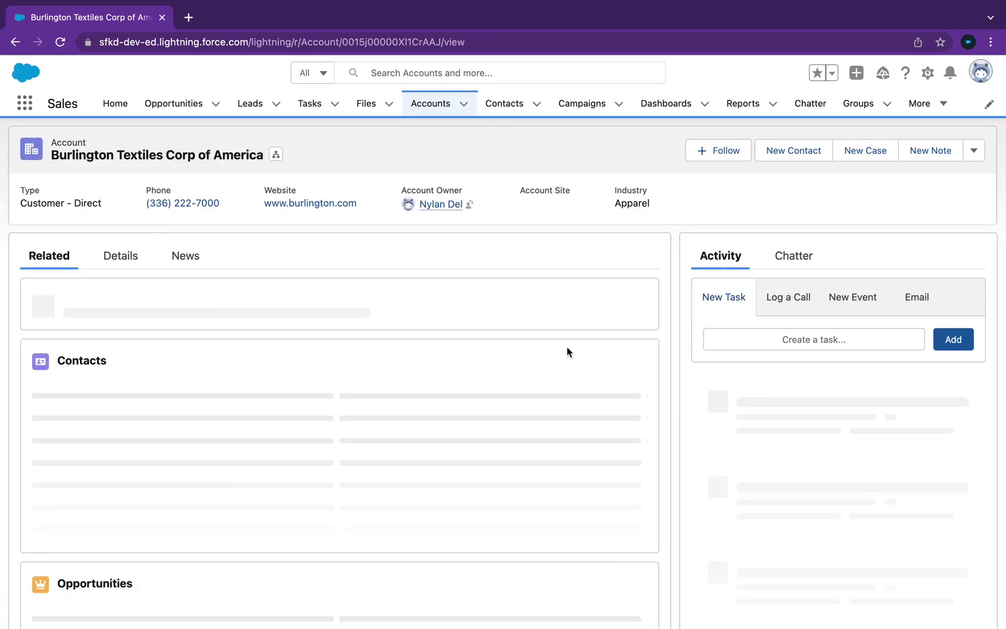
{"action": "scroll", "coordinate": [568, 351], "scroll_direction": "down", "scroll_amount": 3}
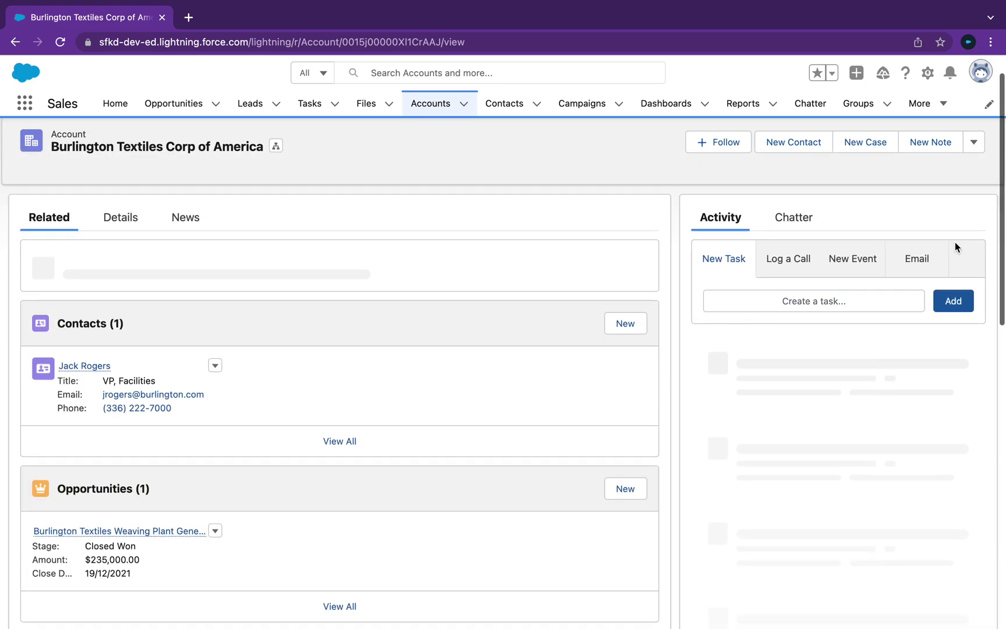
{"action": "left_click", "coordinate": [791, 258]}
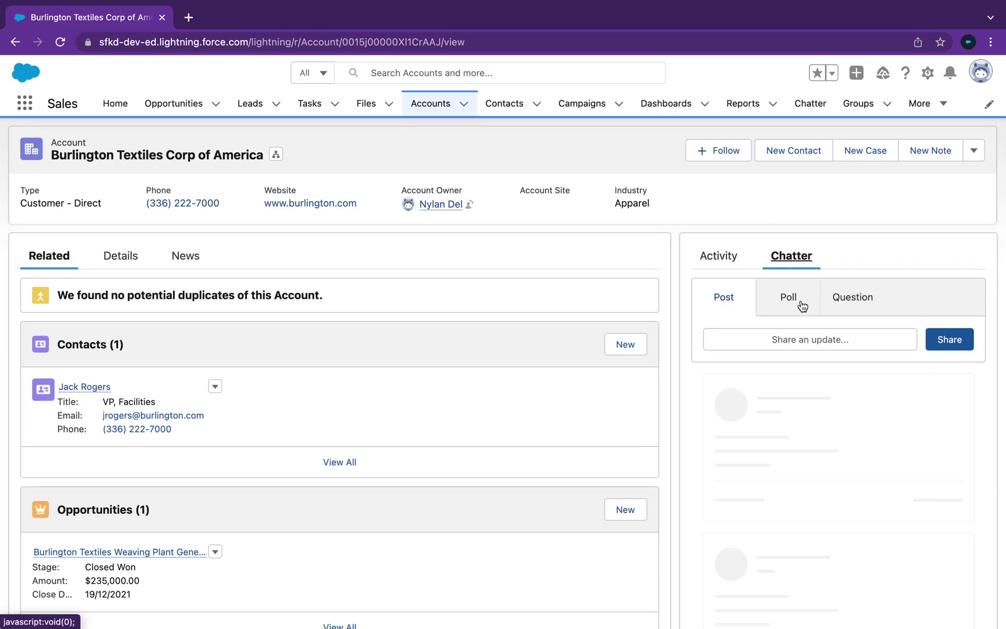
{"action": "left_click", "coordinate": [812, 339]}
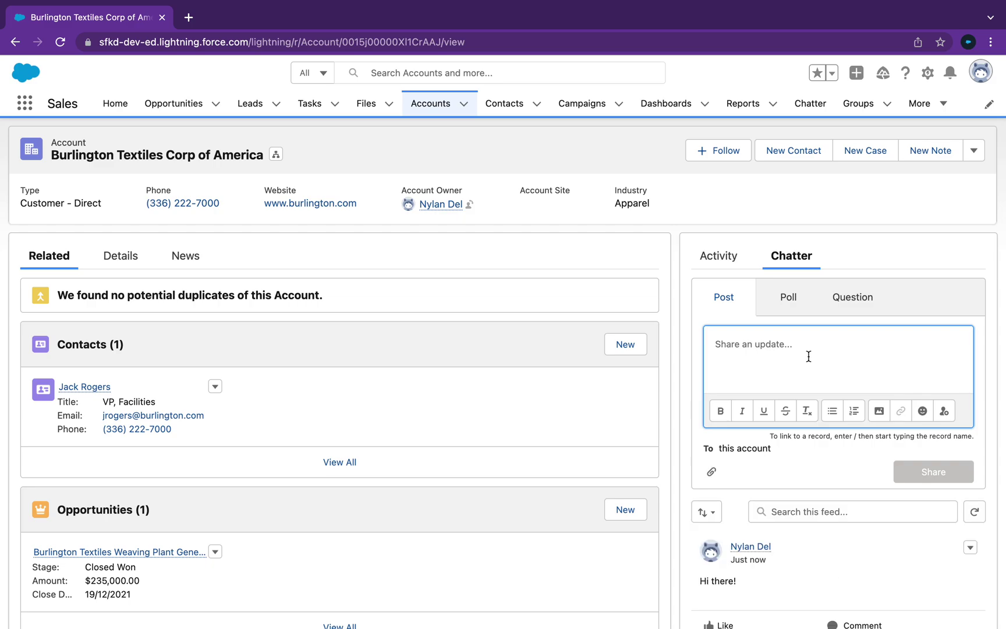
{"action": "type", "text": "Can yo"}
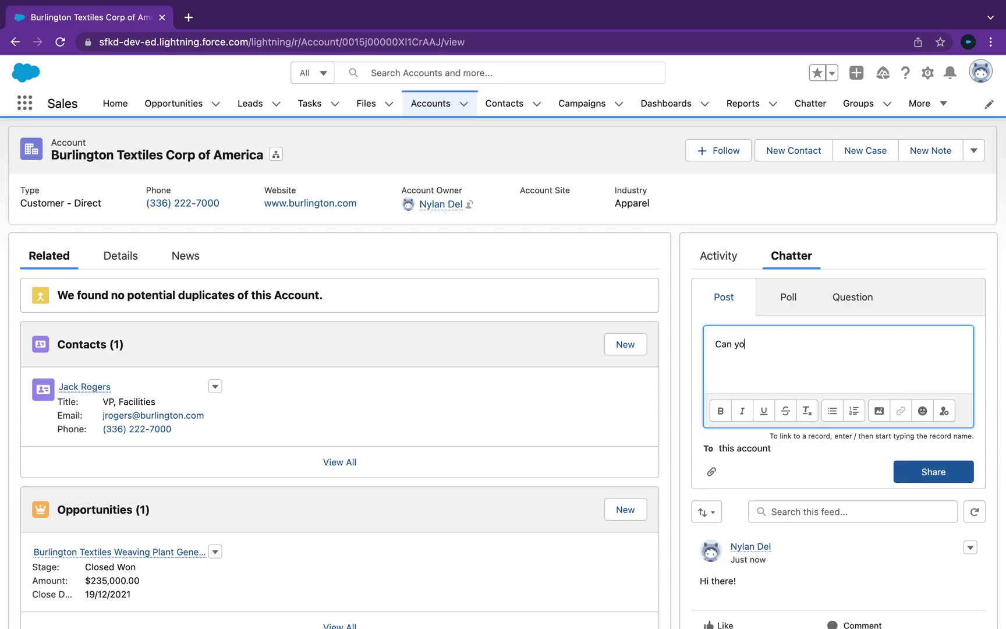
{"action": "type", "text": "u complete this Task!"}
{"action": "left_click", "coordinate": [944, 412]}
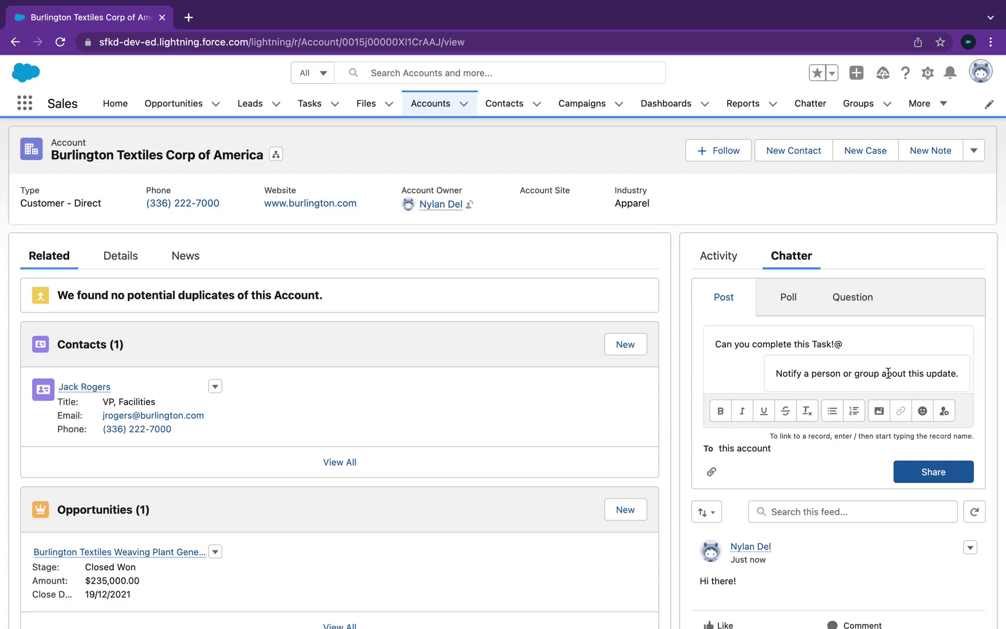
{"action": "left_click", "coordinate": [862, 344]}
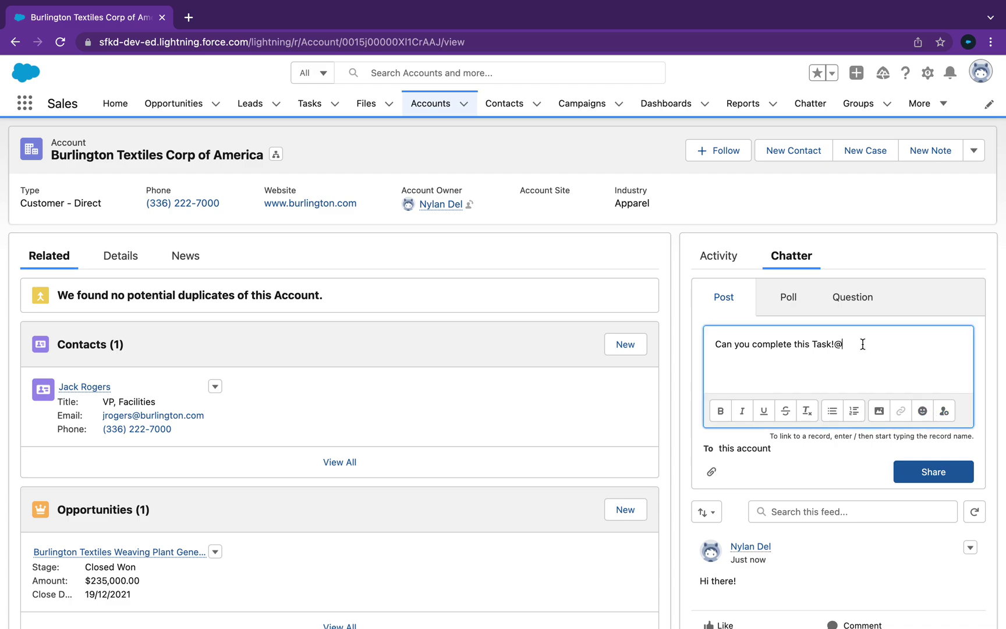
{"action": "type", "text": "peter"}
{"action": "left_click", "coordinate": [925, 384]}
{"action": "left_click_drag", "start_coordinate": [50, 154], "coordinate": [355, 151]}
{"action": "left_click", "coordinate": [345, 157]}
{"action": "left_click_drag", "start_coordinate": [52, 155], "coordinate": [355, 172]}
{"action": "left_click", "coordinate": [436, 195]}
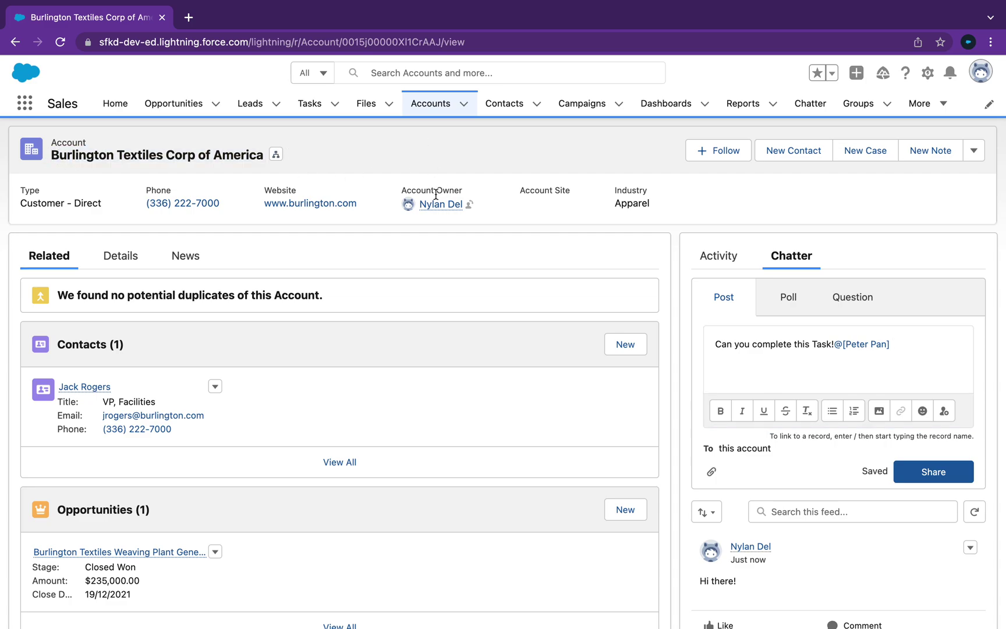
{"action": "scroll", "coordinate": [429, 238], "scroll_direction": "down", "scroll_amount": 5}
{"action": "scroll", "coordinate": [404, 256], "scroll_direction": "up", "scroll_amount": 6}
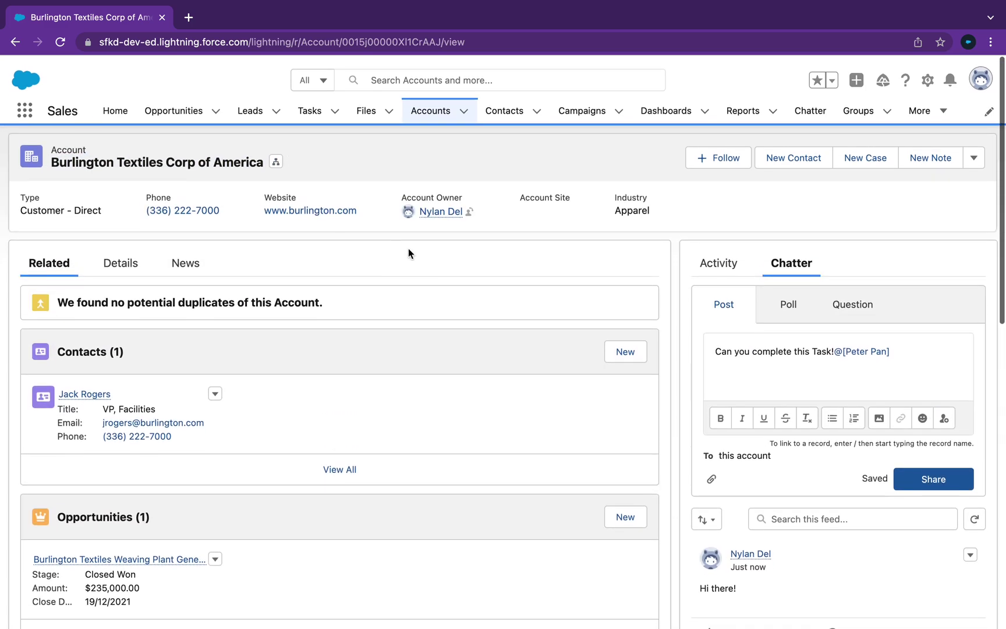
{"action": "left_click_drag", "start_coordinate": [894, 344], "coordinate": [766, 364]}
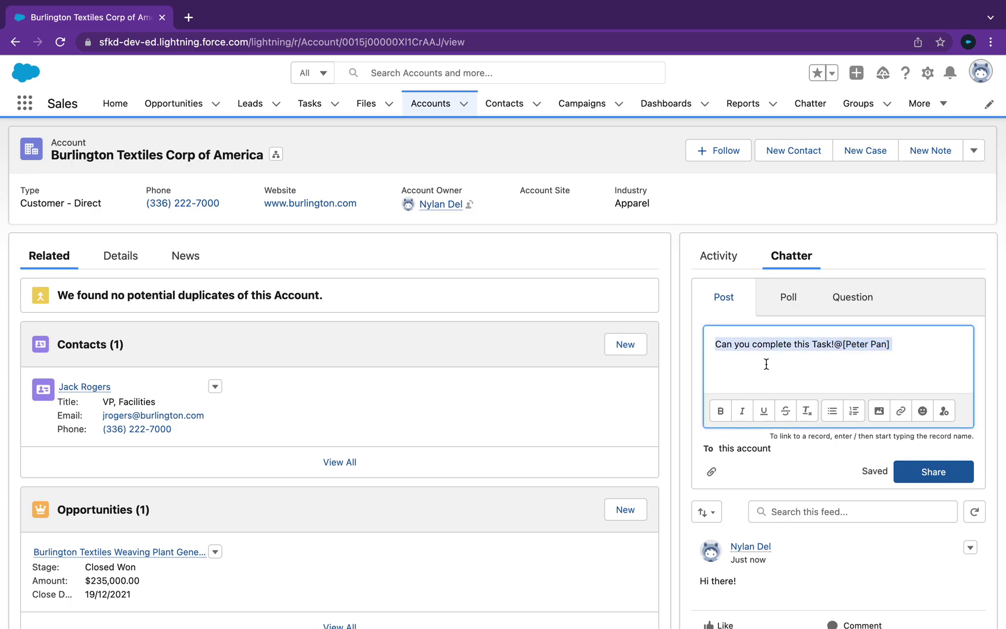
{"action": "left_click", "coordinate": [933, 471]}
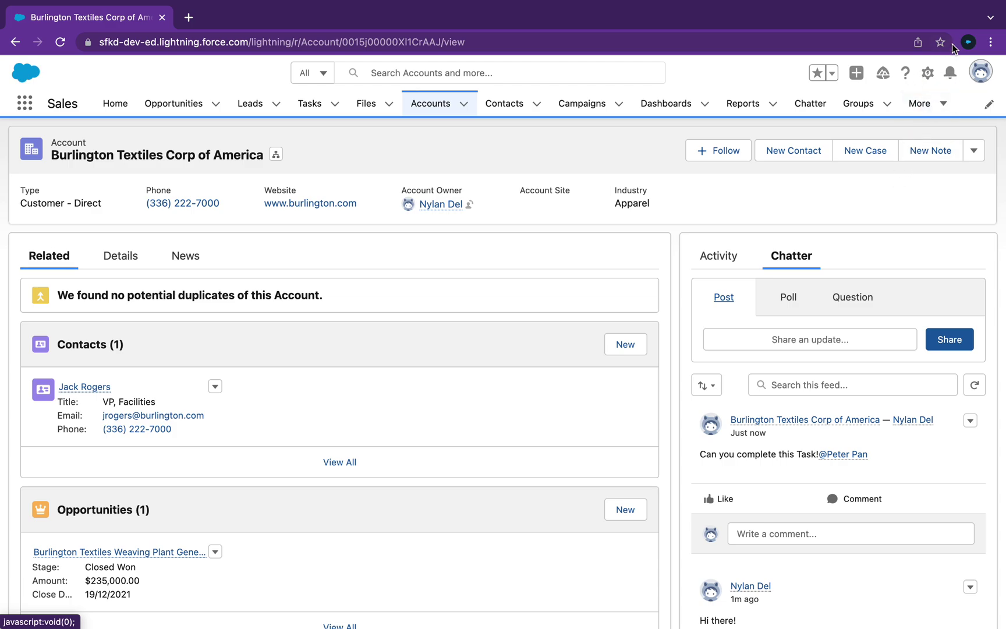
Go to Chatter Home to see the new post listed above 'Hi there!'.
{"action": "left_click", "coordinate": [815, 107]}
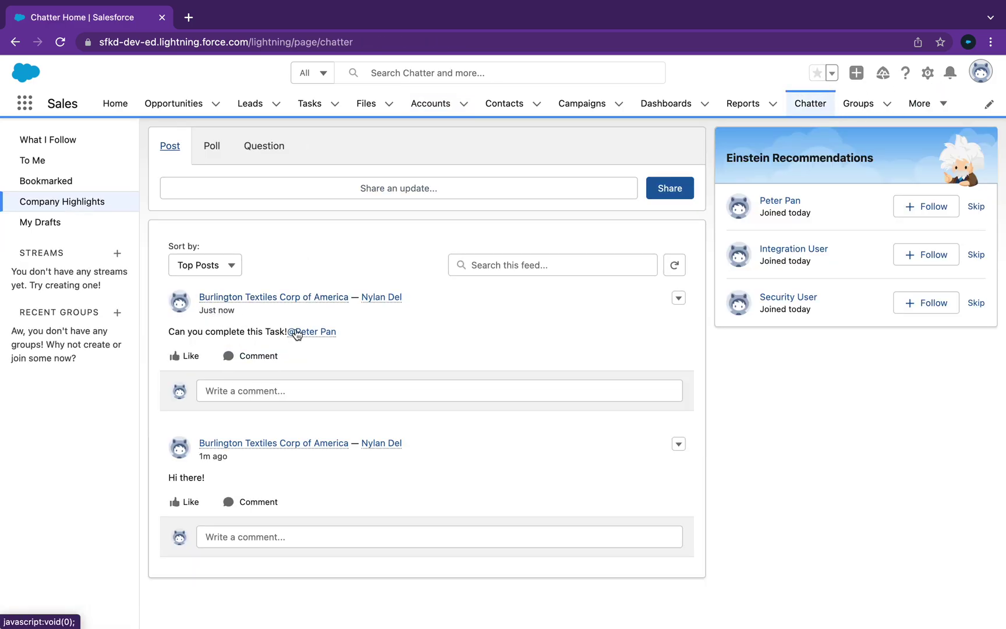
{"action": "mouse_move", "coordinate": [317, 340]}
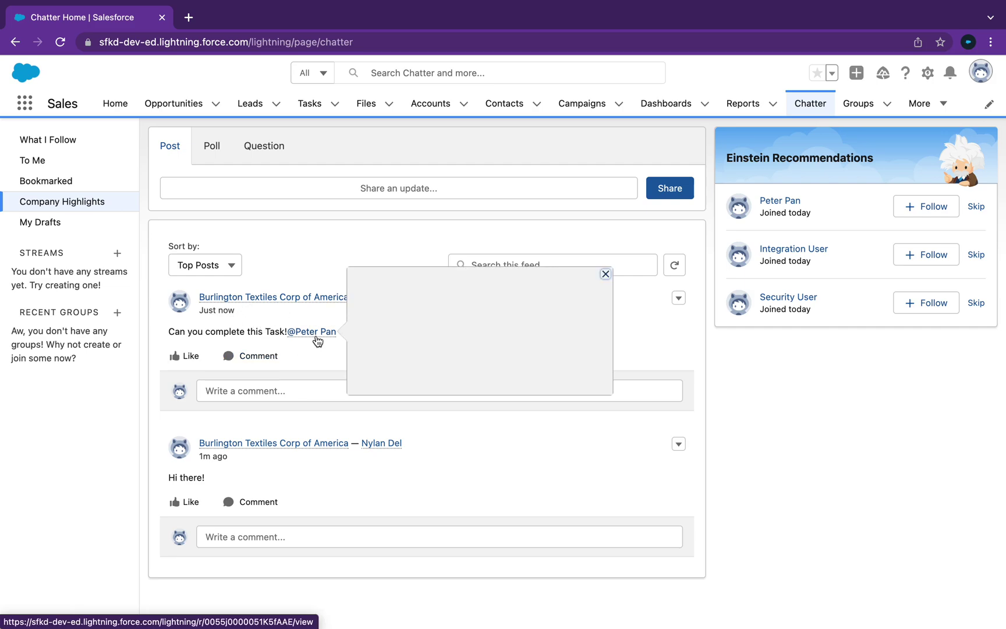
{"action": "mouse_move", "coordinate": [209, 303]}
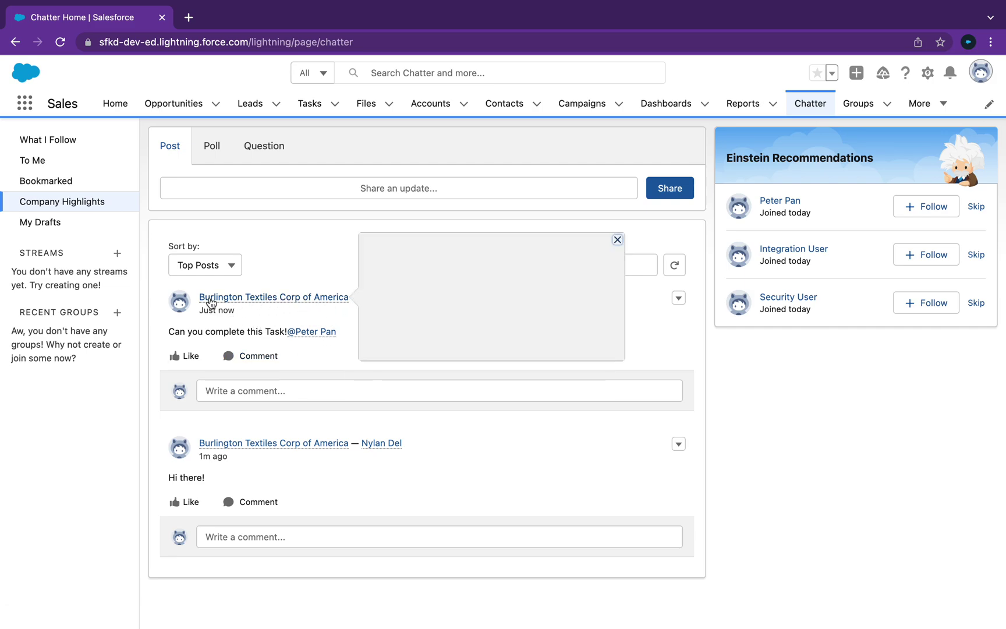
{"action": "left_click", "coordinate": [312, 300]}
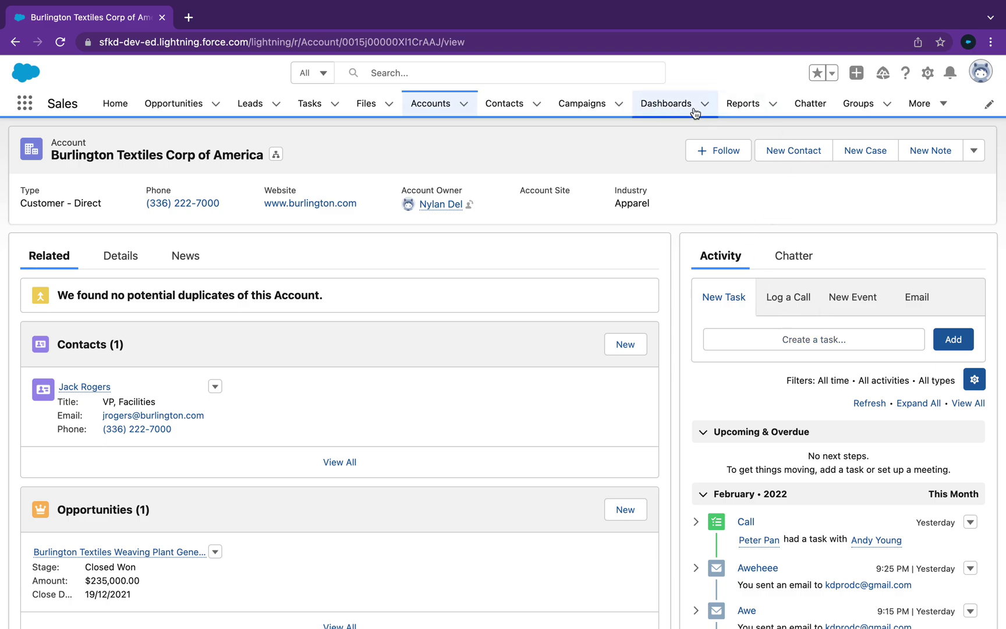
{"action": "left_click", "coordinate": [816, 110]}
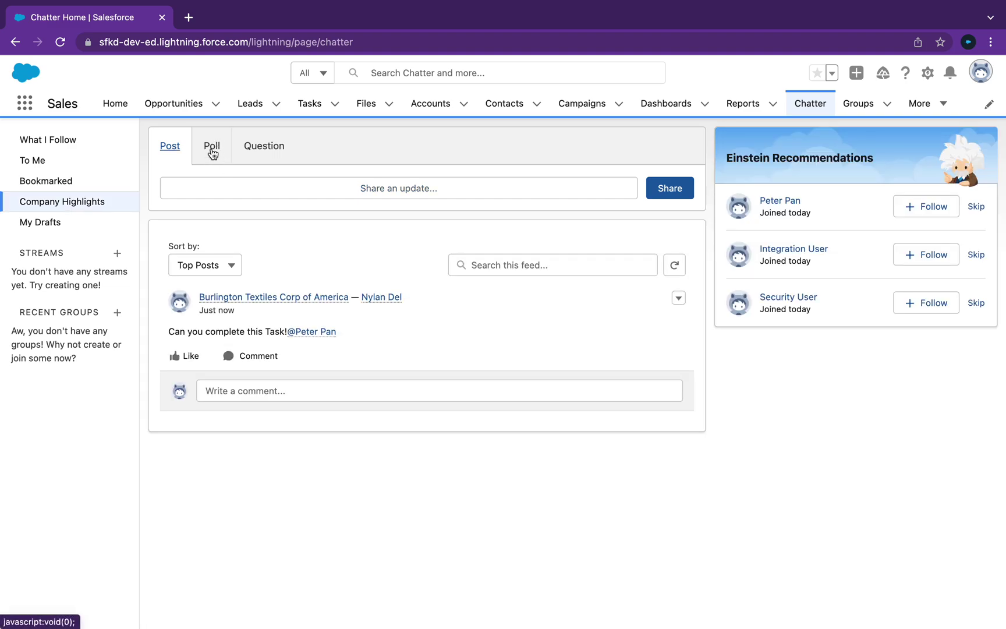
Try the Poll composer's Question and Choice 1 fields, then switch to the Question composer.
{"action": "left_click", "coordinate": [212, 145]}
{"action": "left_click", "coordinate": [227, 206]}
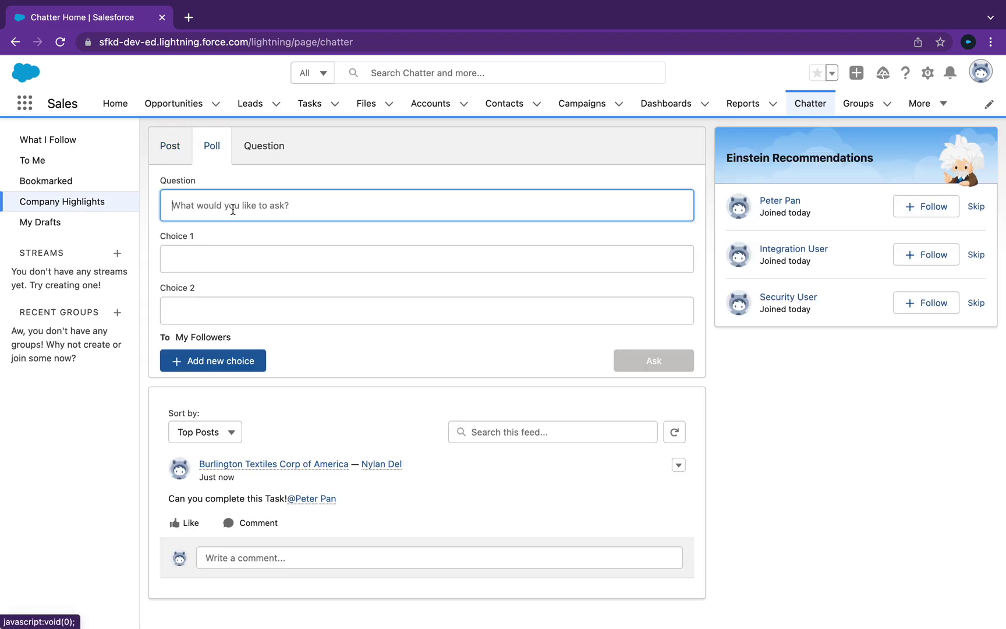
{"action": "left_click", "coordinate": [227, 252]}
{"action": "left_click", "coordinate": [227, 299]}
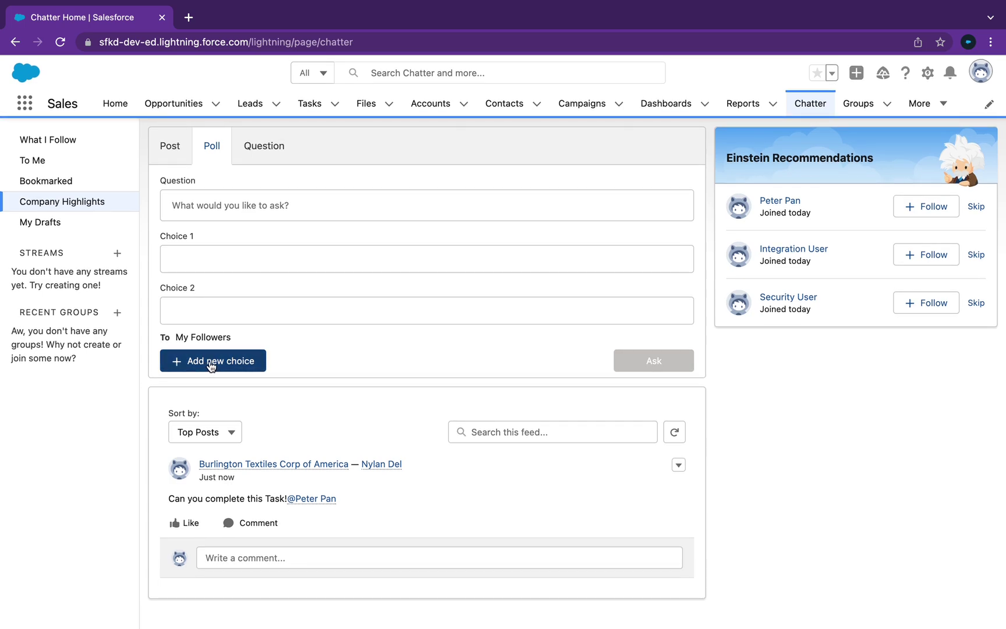
{"action": "left_click", "coordinate": [265, 146]}
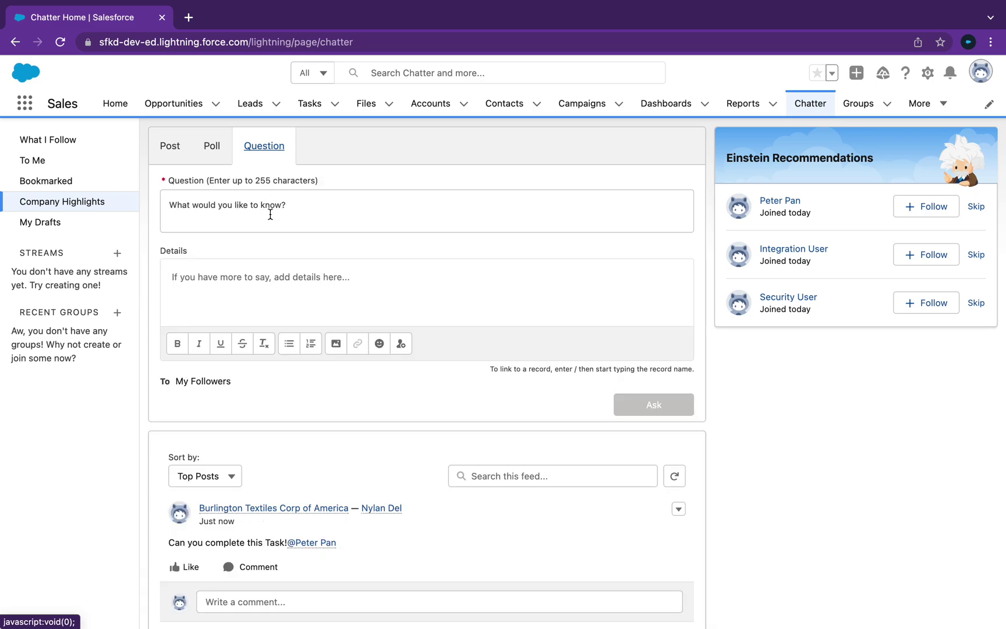
Try the Question form's question and Details fields, then return the composer to Post.
{"action": "left_click", "coordinate": [239, 286]}
{"action": "left_click", "coordinate": [245, 208]}
{"action": "left_click", "coordinate": [239, 294]}
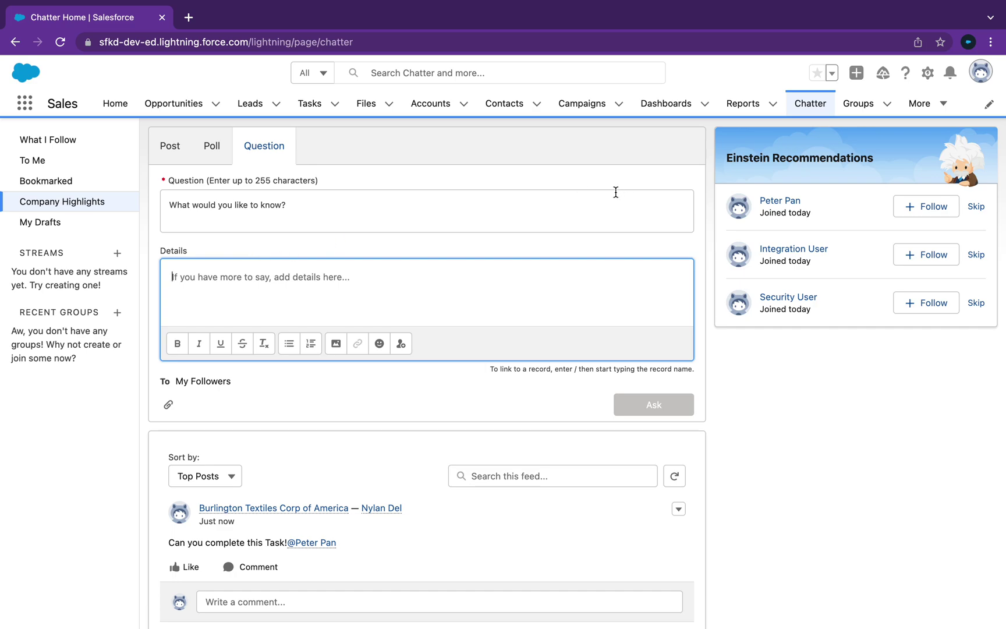
{"action": "scroll", "coordinate": [568, 259], "scroll_direction": "down", "scroll_amount": 3}
{"action": "scroll", "coordinate": [568, 260], "scroll_direction": "up", "scroll_amount": 3}
{"action": "left_click", "coordinate": [182, 153]}
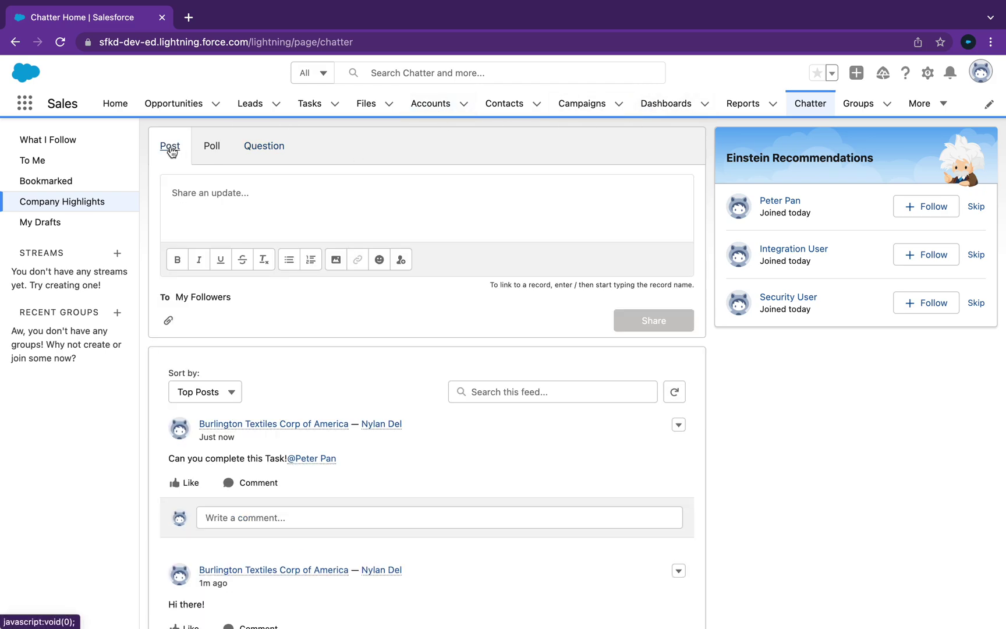